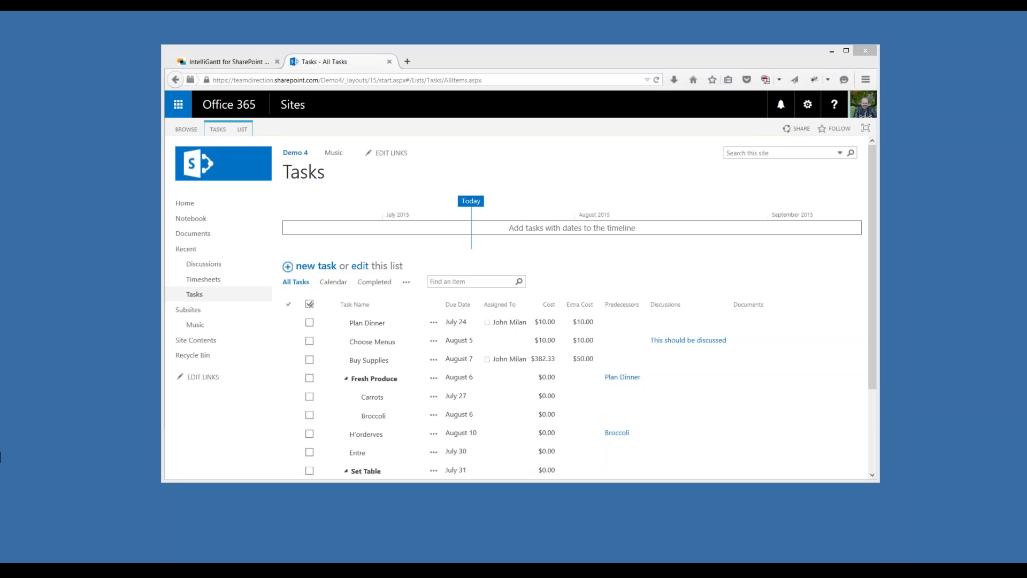
Step: Review the Minimum Installation instructions for IntelliGantt, and bring up the downloaded IntelliGantt for SharePoint folder in File Explorer
{"action": "left_click", "coordinate": [213, 59]}
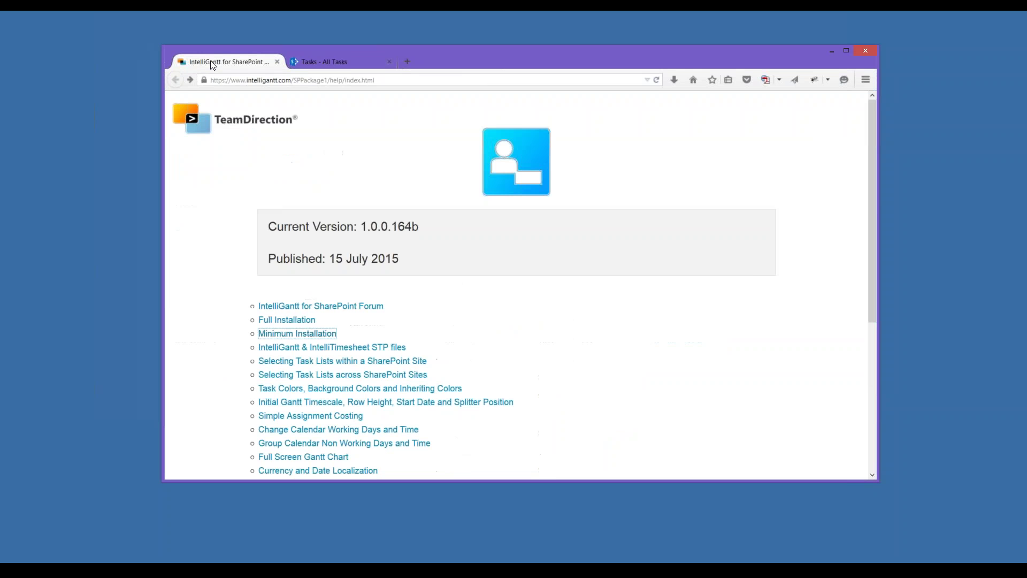
{"action": "left_click", "coordinate": [294, 335]}
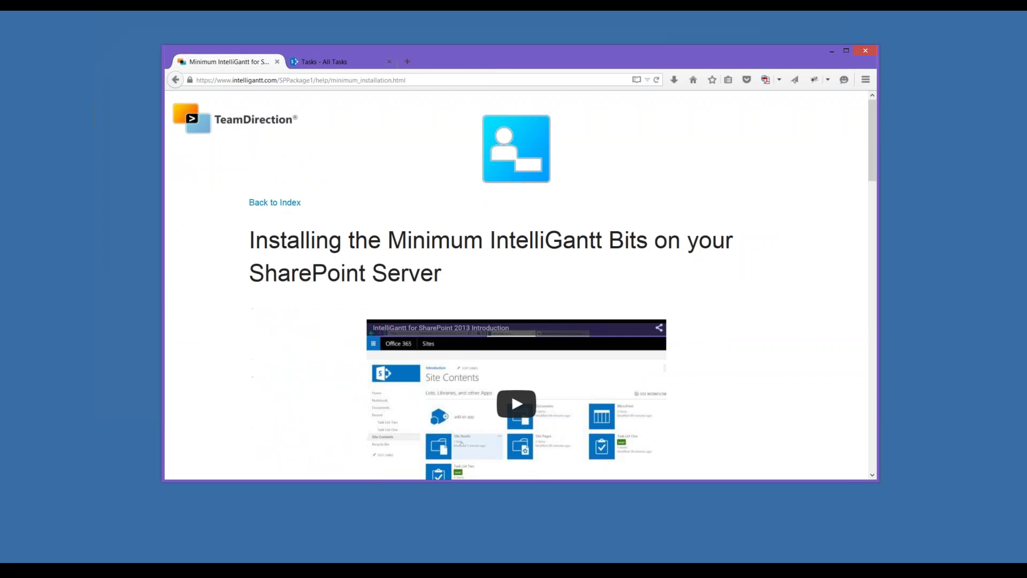
{"action": "scroll", "coordinate": [350, 346], "scroll_direction": "down", "scroll_amount": 10}
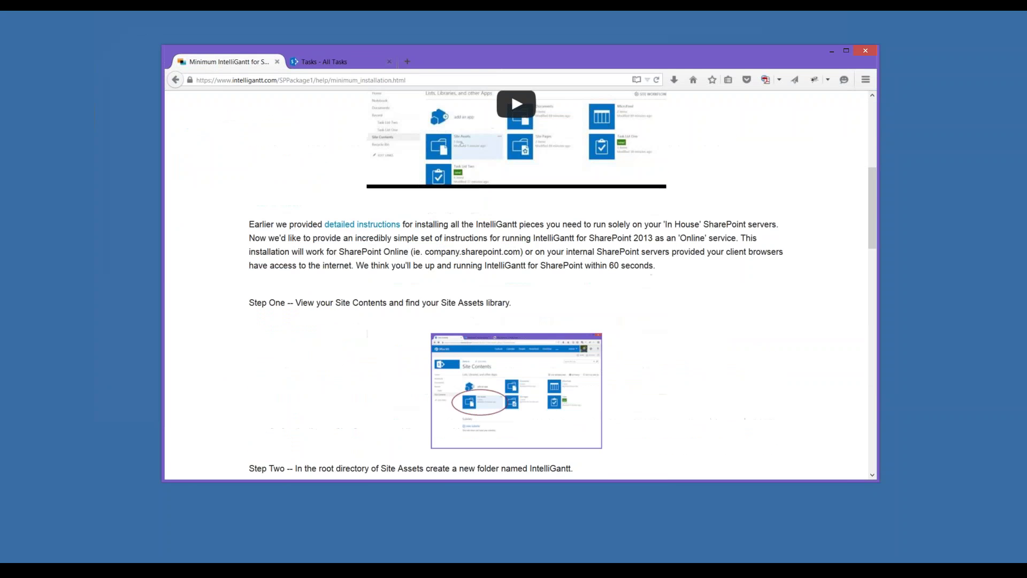
{"action": "scroll", "coordinate": [434, 369], "scroll_direction": "down", "scroll_amount": 2}
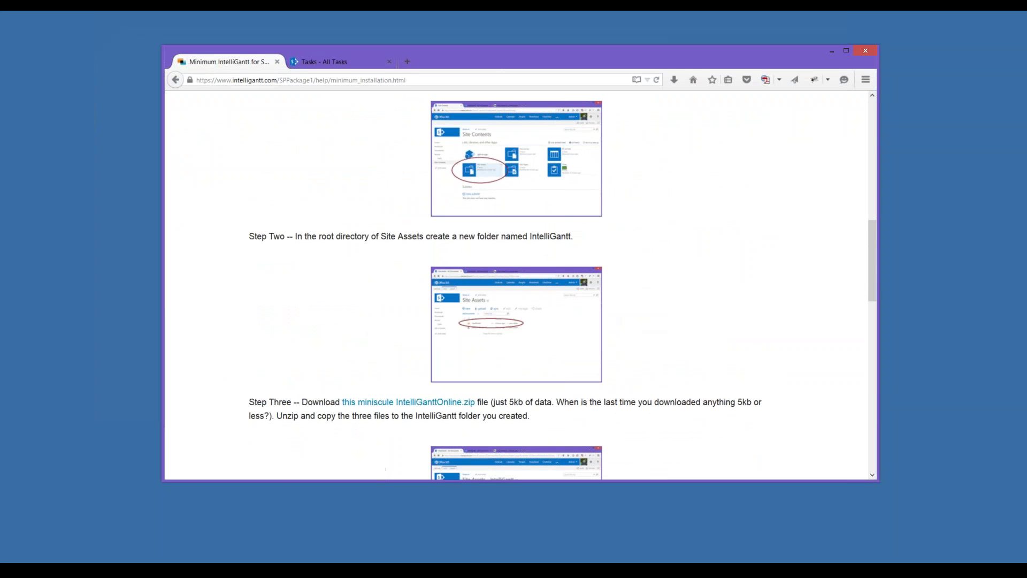
{"action": "left_click", "coordinate": [129, 568]}
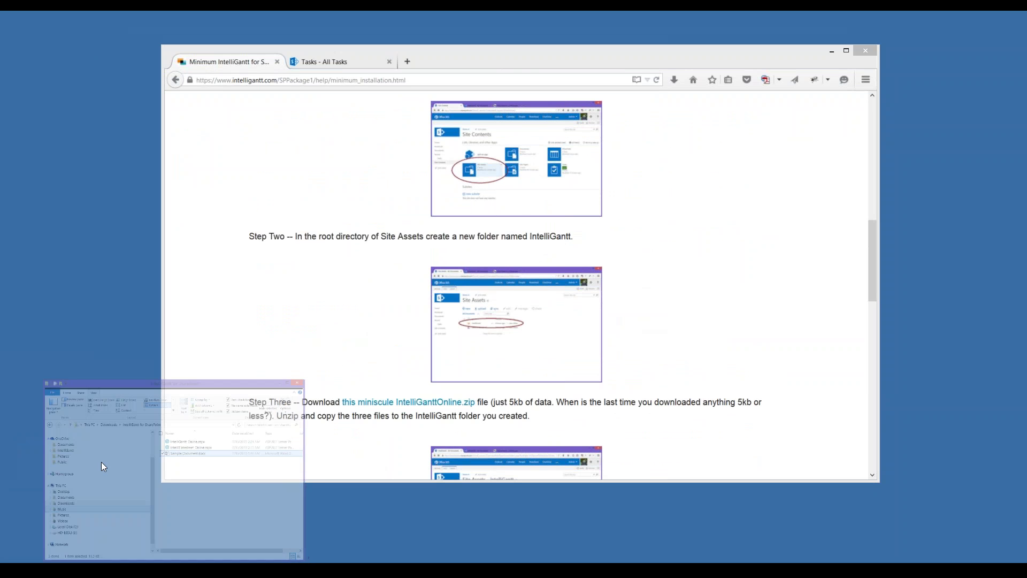
{"action": "left_click", "coordinate": [102, 462]}
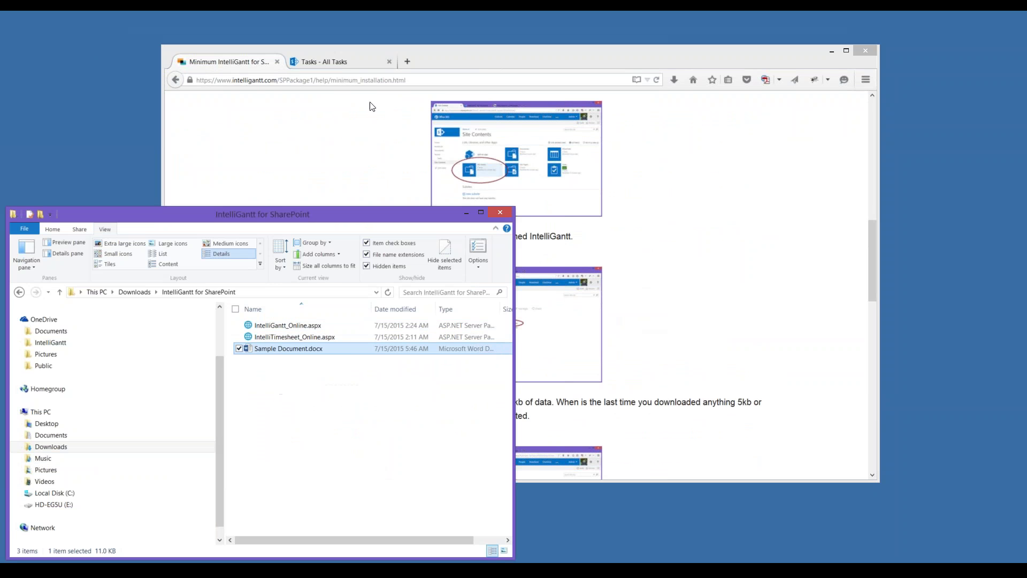
Step: Create a folder named IntelliGantt in the Site Assets library of the Demo 4 SharePoint site
{"action": "left_click", "coordinate": [362, 66]}
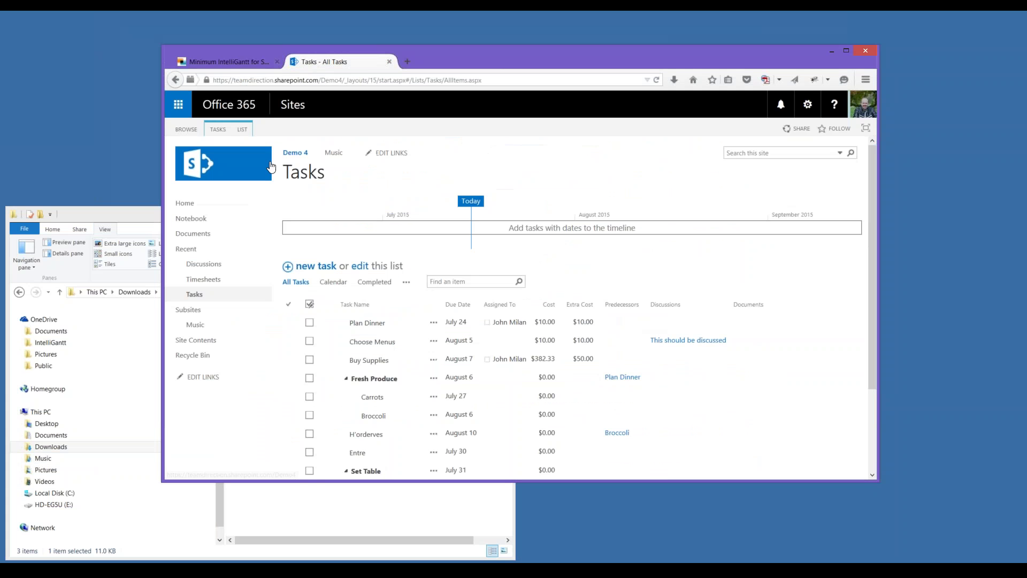
{"action": "left_click", "coordinate": [195, 342]}
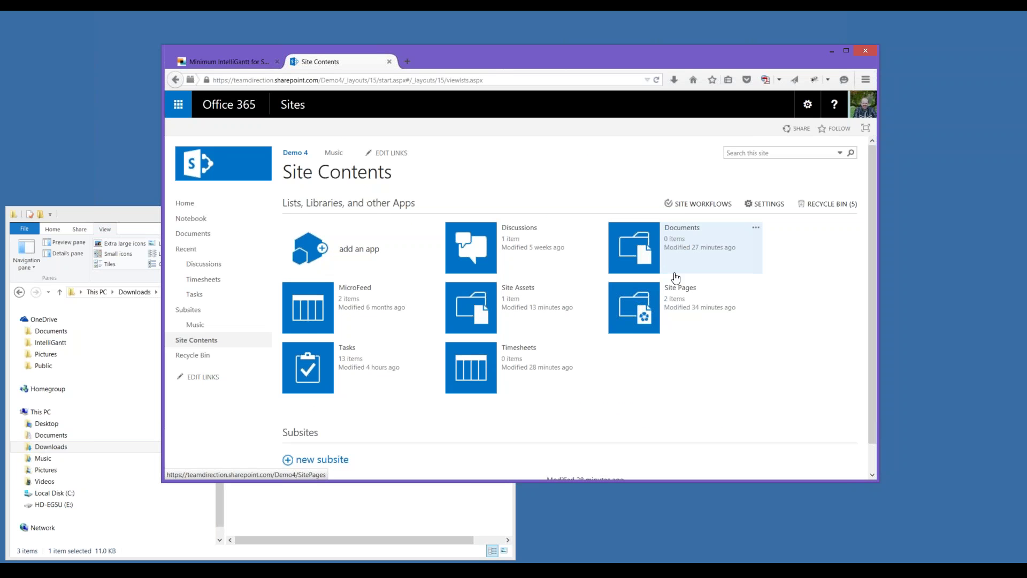
{"action": "left_click", "coordinate": [518, 290]}
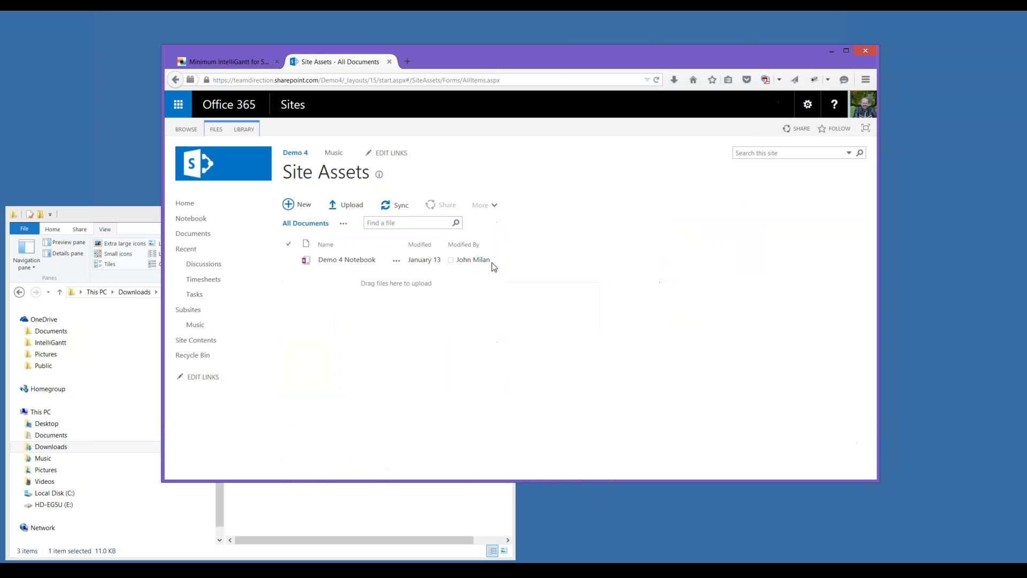
{"action": "left_click", "coordinate": [298, 207]}
{"action": "left_click", "coordinate": [371, 220]}
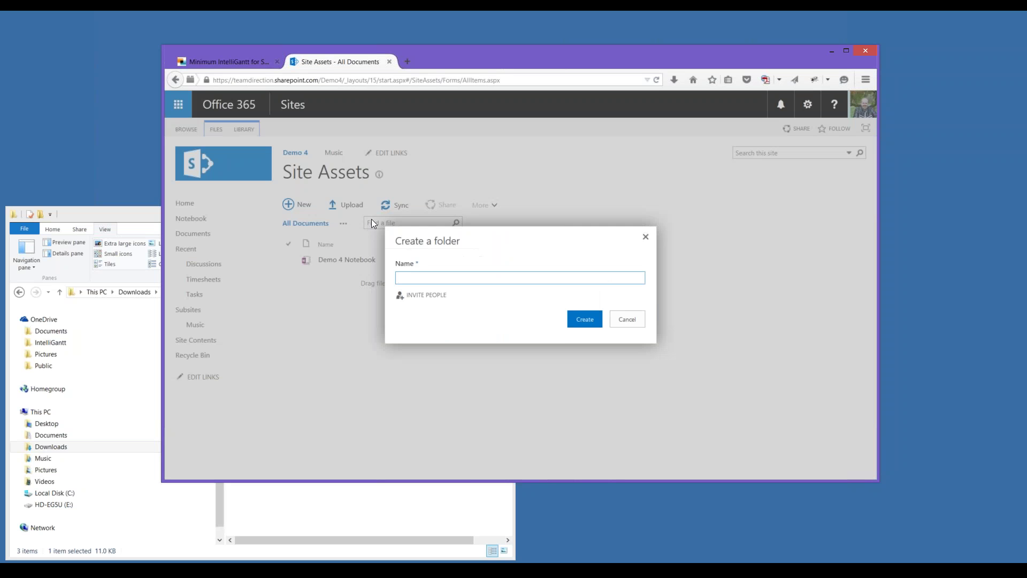
{"action": "type", "text": "IntelliGantt"}
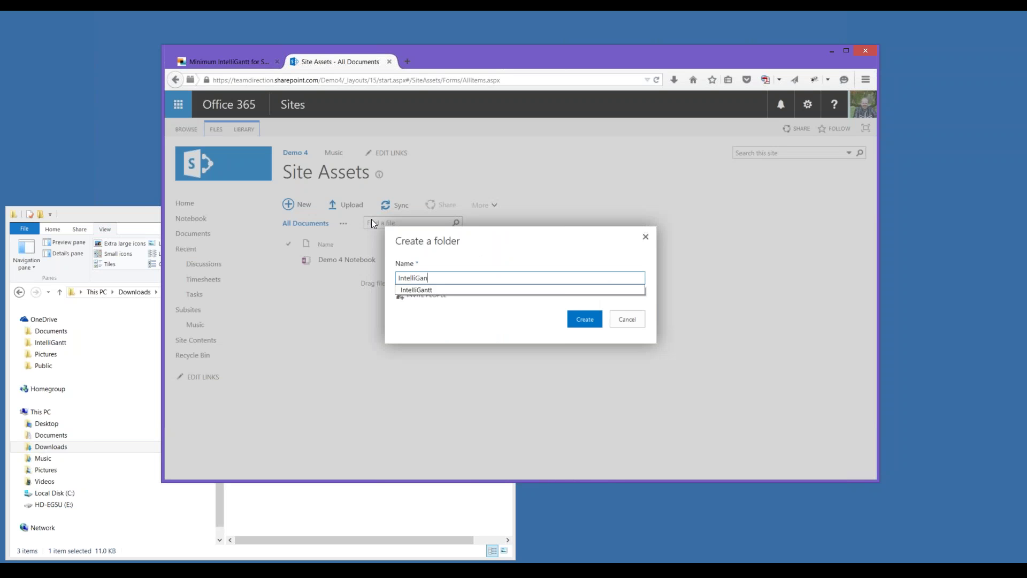
{"action": "left_click", "coordinate": [585, 321]}
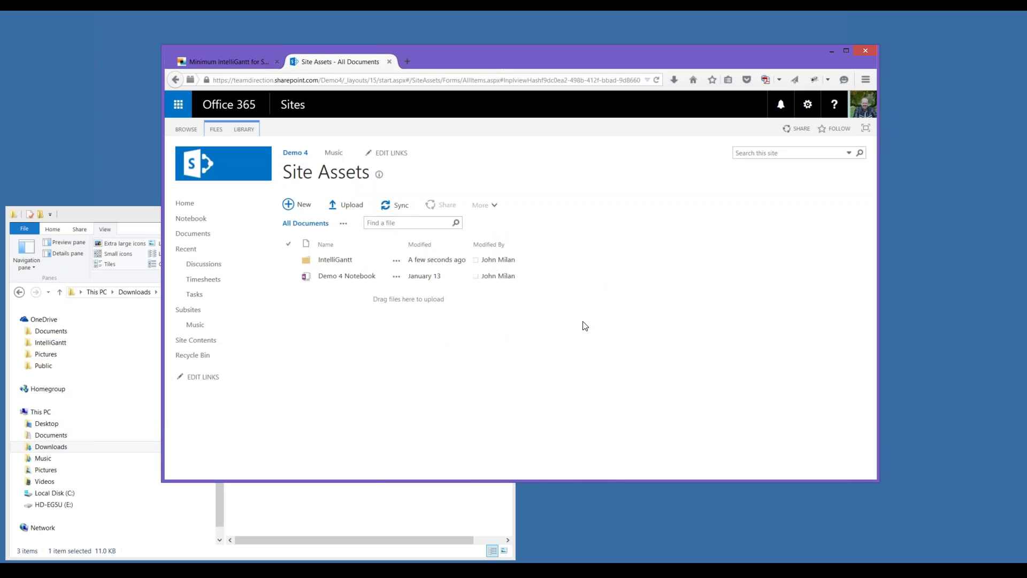
Step: Upload IntelliGantt_Online.aspx and IntelliTimesheet_Online.aspx from the downloaded files into the IntelliGantt folder in Site Assets
{"action": "left_click", "coordinate": [336, 260]}
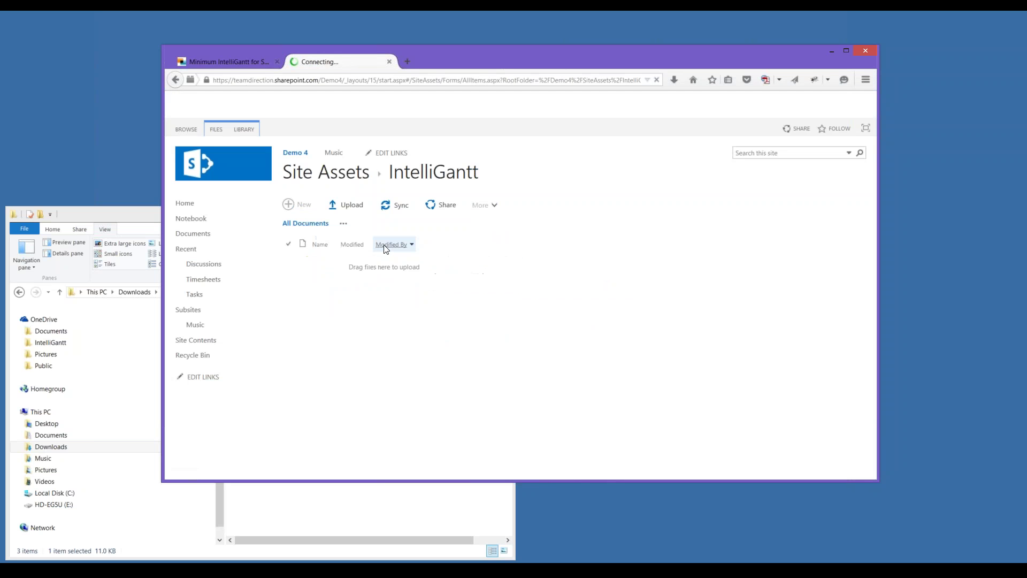
{"action": "left_click", "coordinate": [89, 219]}
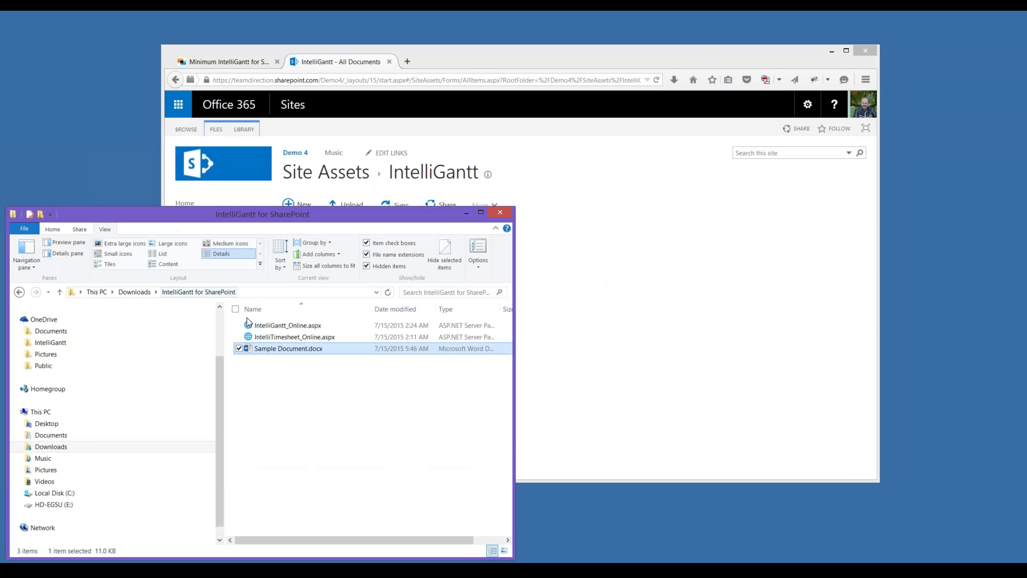
{"action": "left_click", "coordinate": [258, 327]}
{"action": "left_click", "coordinate": [259, 337], "text": "ctrl"}
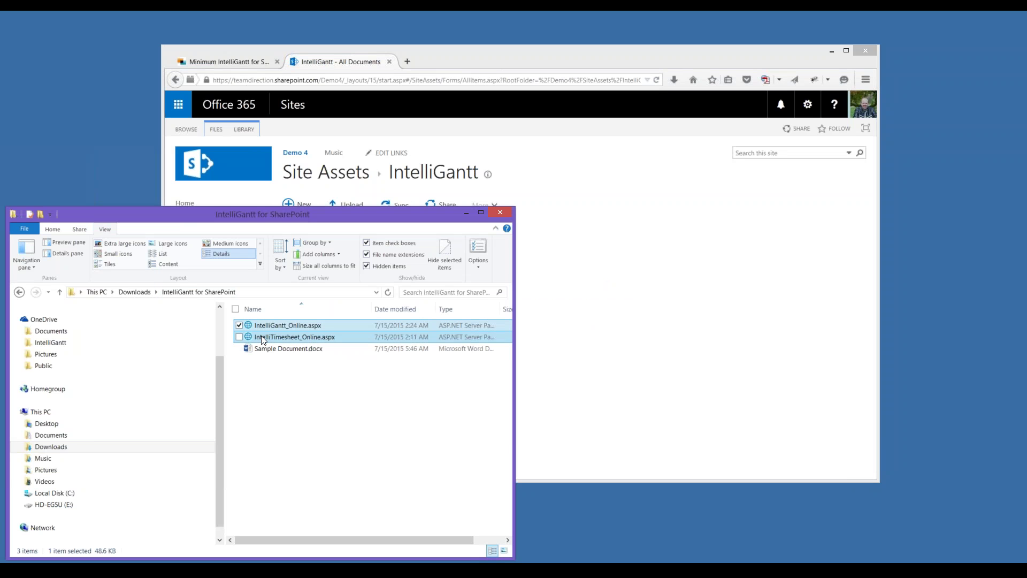
{"action": "left_click_drag", "start_coordinate": [262, 337], "coordinate": [562, 283]}
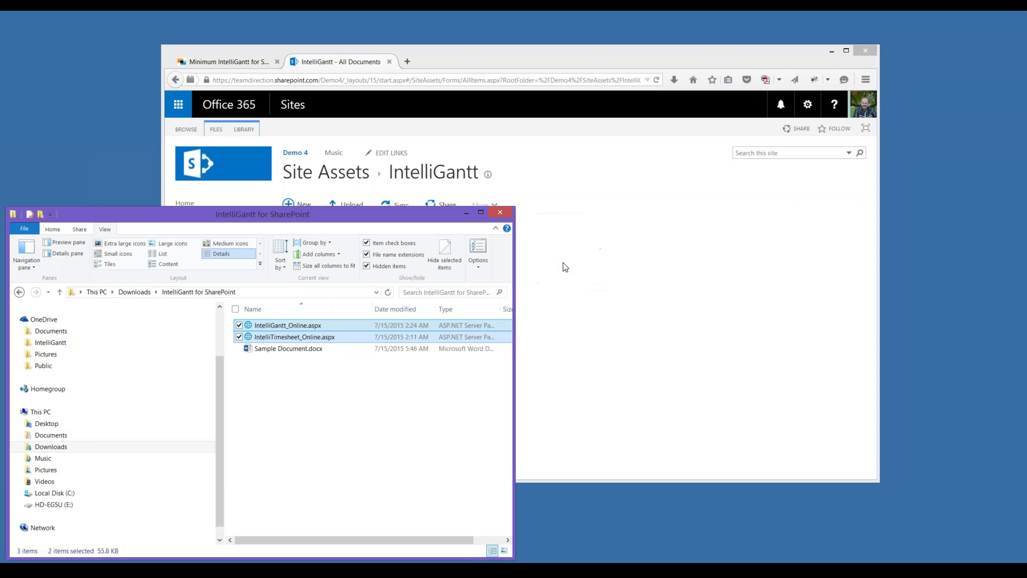
{"action": "left_click", "coordinate": [536, 58]}
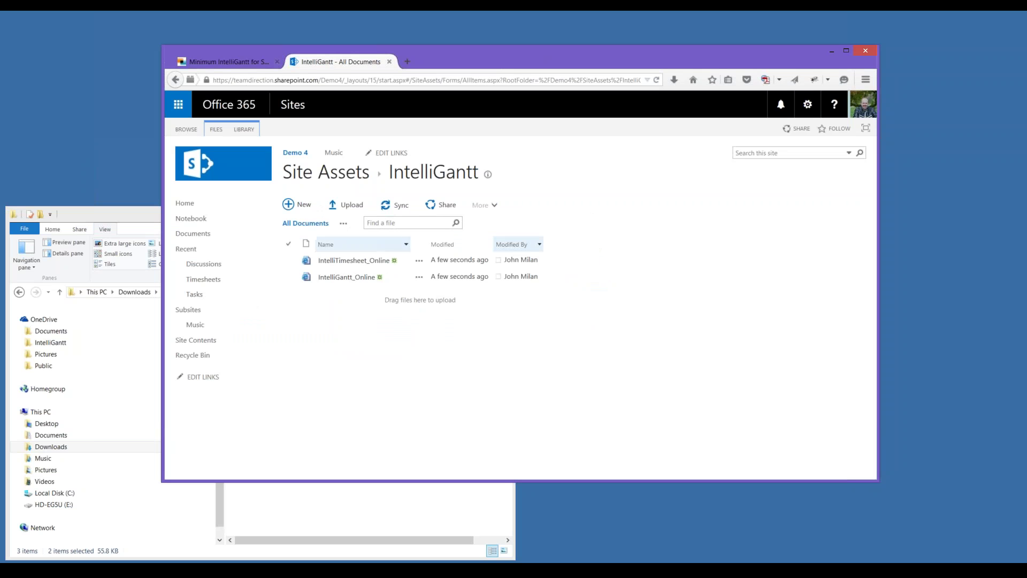
Step: Launch IntelliGantt_Online without purchasing a license, and accept the selection of Demo 4 and Music subsite task lists
{"action": "left_click", "coordinate": [346, 278]}
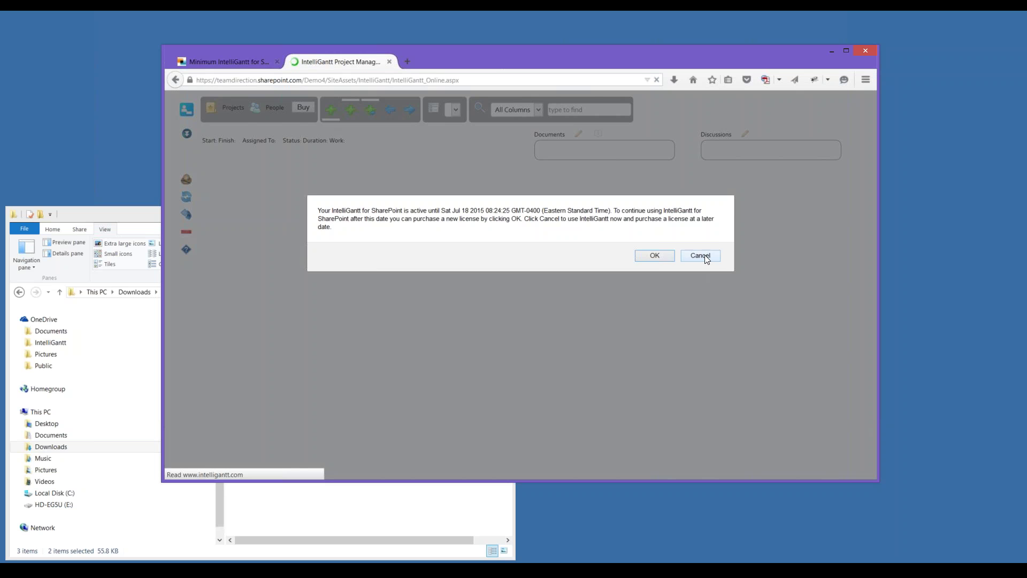
{"action": "left_click", "coordinate": [704, 256]}
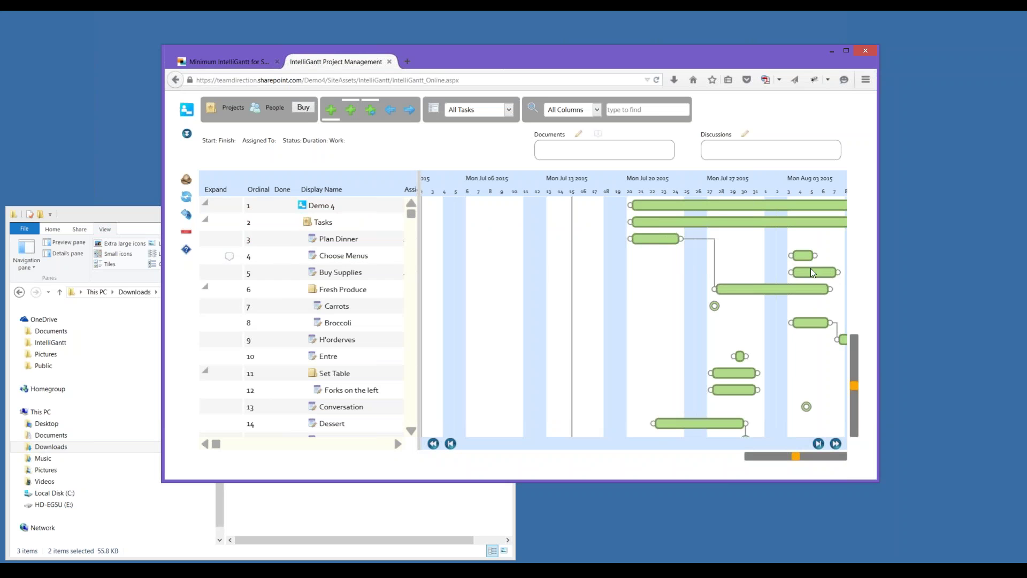
{"action": "left_click", "coordinate": [645, 310]}
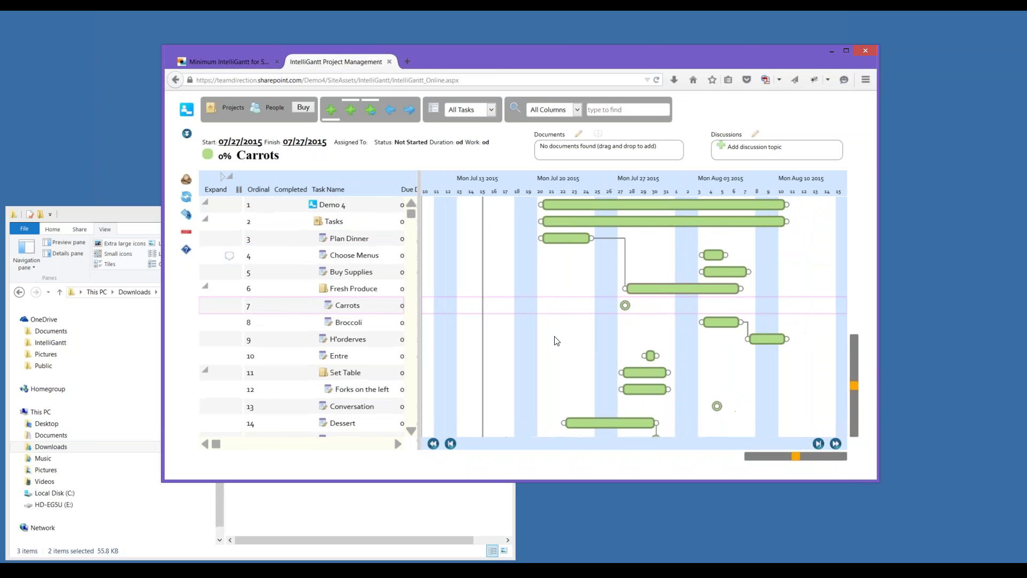
{"action": "left_click", "coordinate": [186, 180]}
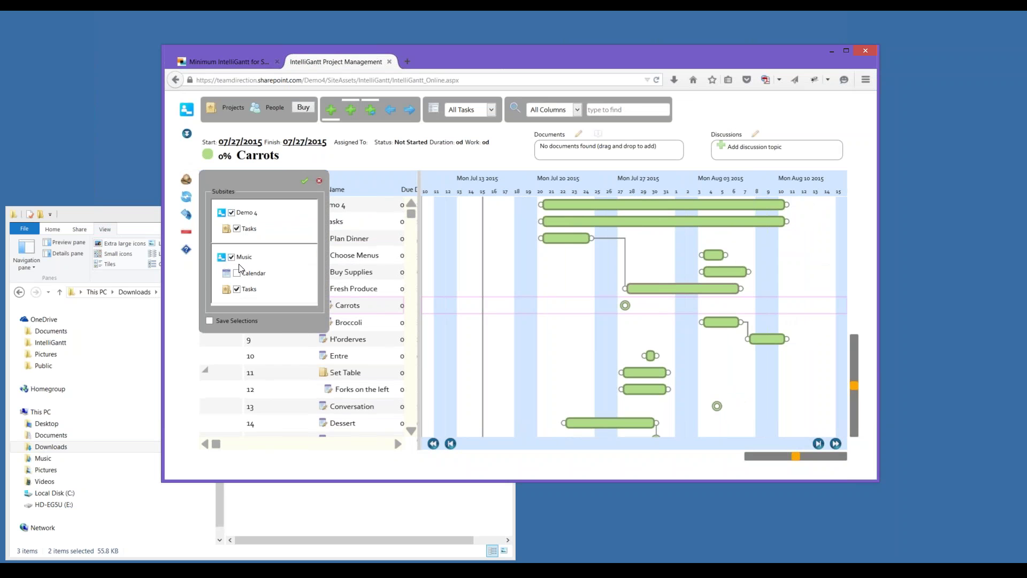
{"action": "left_click", "coordinate": [306, 180]}
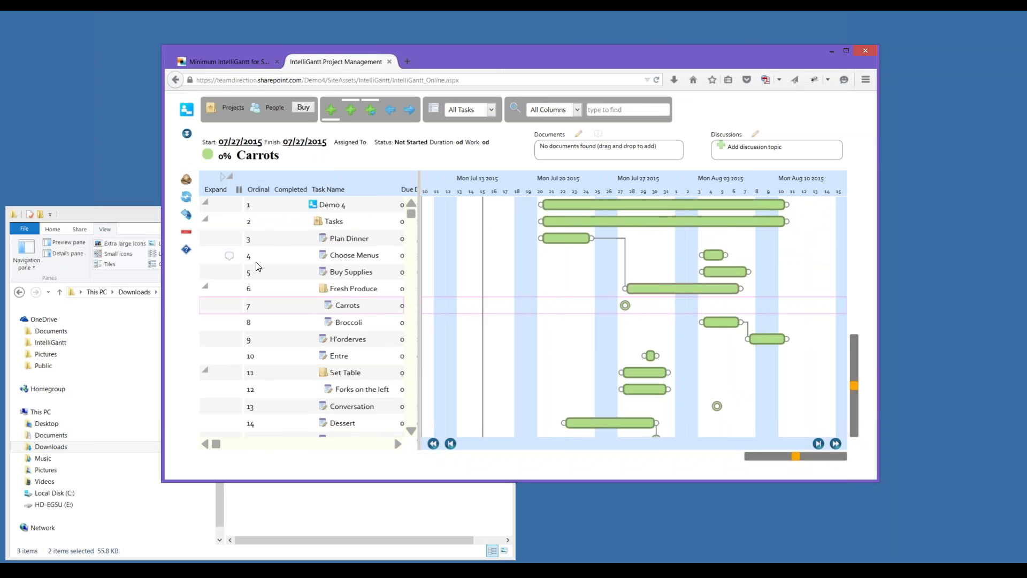
Step: Look at the discussion attached to the Choose Menus task and return to the Gantt chart
{"action": "left_click", "coordinate": [521, 258]}
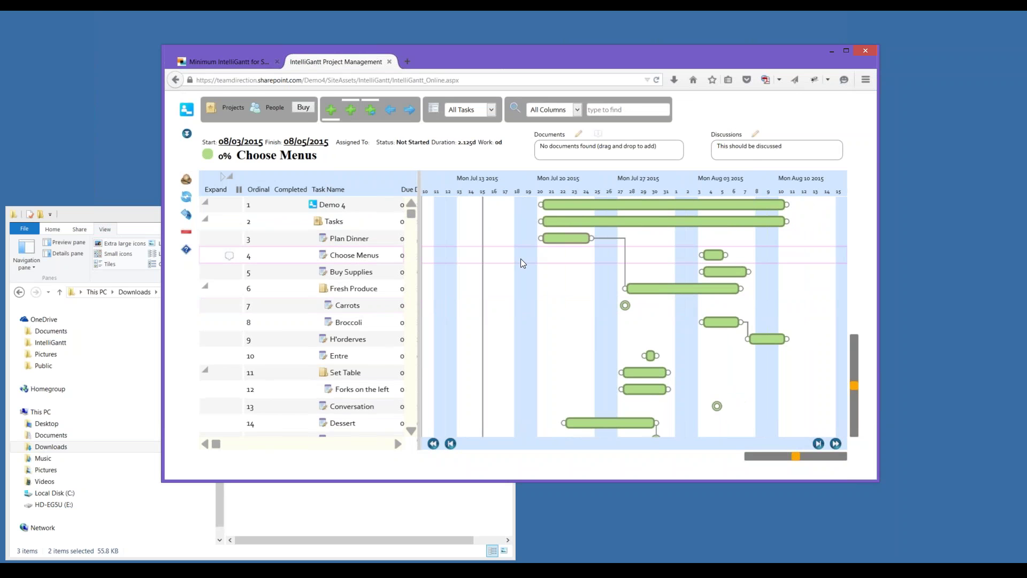
{"action": "left_click", "coordinate": [755, 153]}
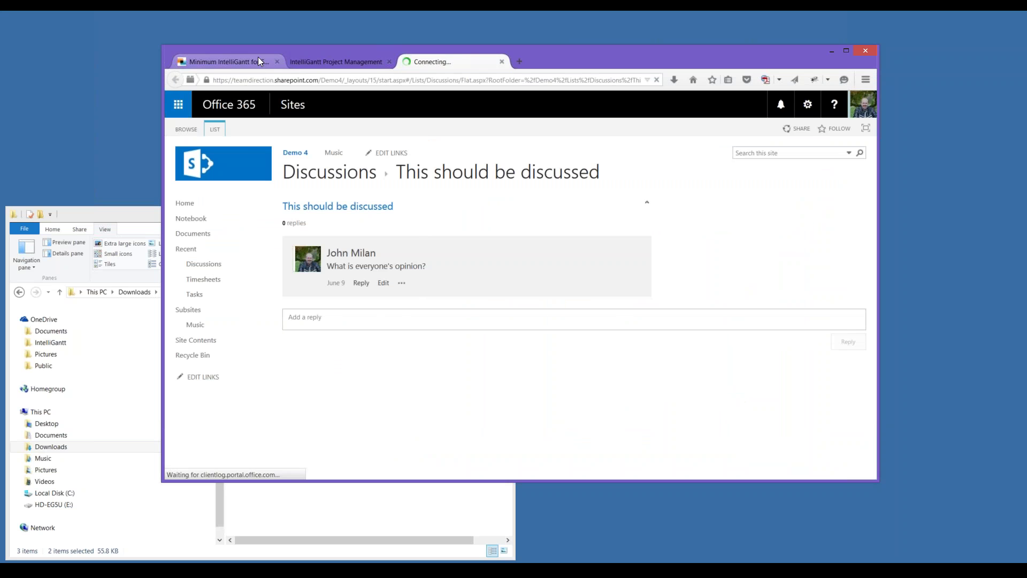
{"action": "left_click", "coordinate": [308, 62]}
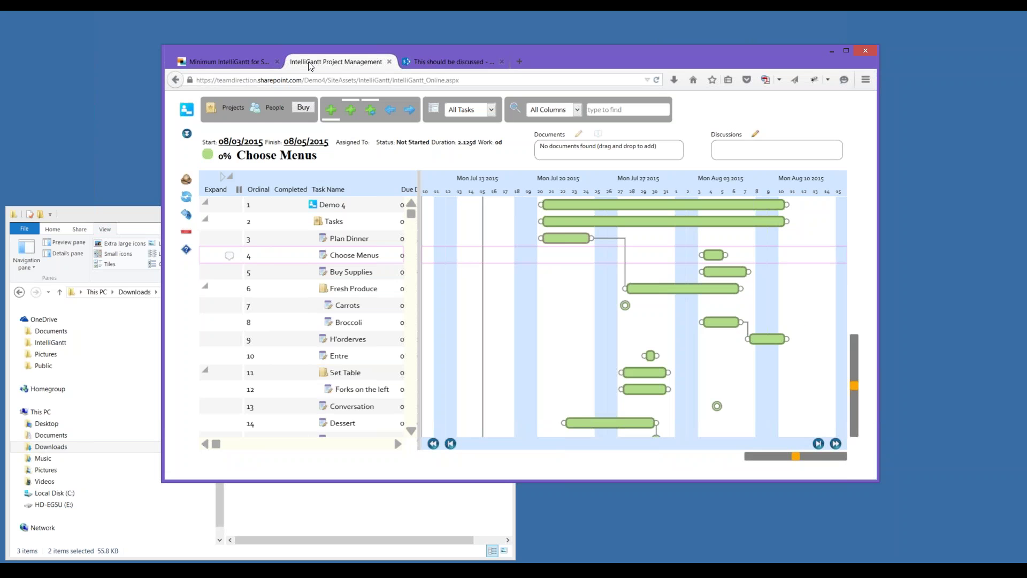
Step: Attach Sample Document.docx from the local folder to the Choose Menus task's documents
{"action": "left_click", "coordinate": [103, 218]}
{"action": "left_click", "coordinate": [273, 350]}
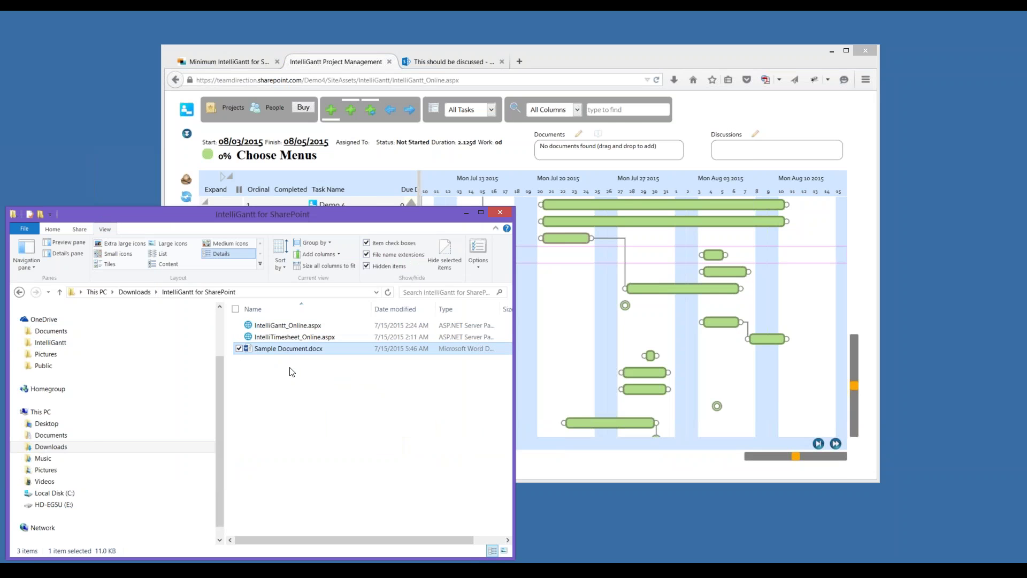
{"action": "left_click_drag", "start_coordinate": [294, 358], "coordinate": [598, 161]}
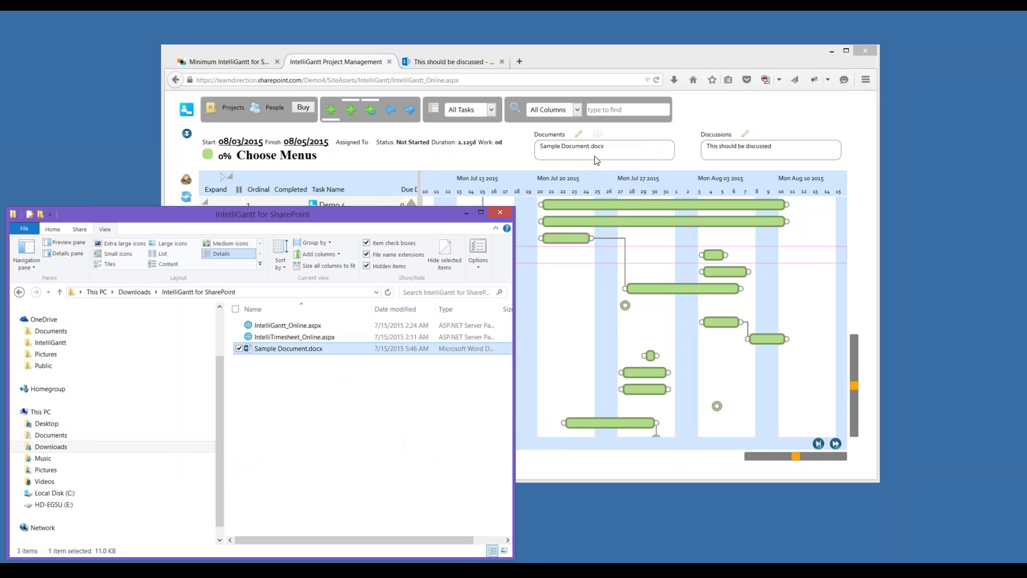
Step: Look at the SharePoint properties form of the attached Sample Document.docx and return to the Gantt chart
{"action": "left_click", "coordinate": [567, 152]}
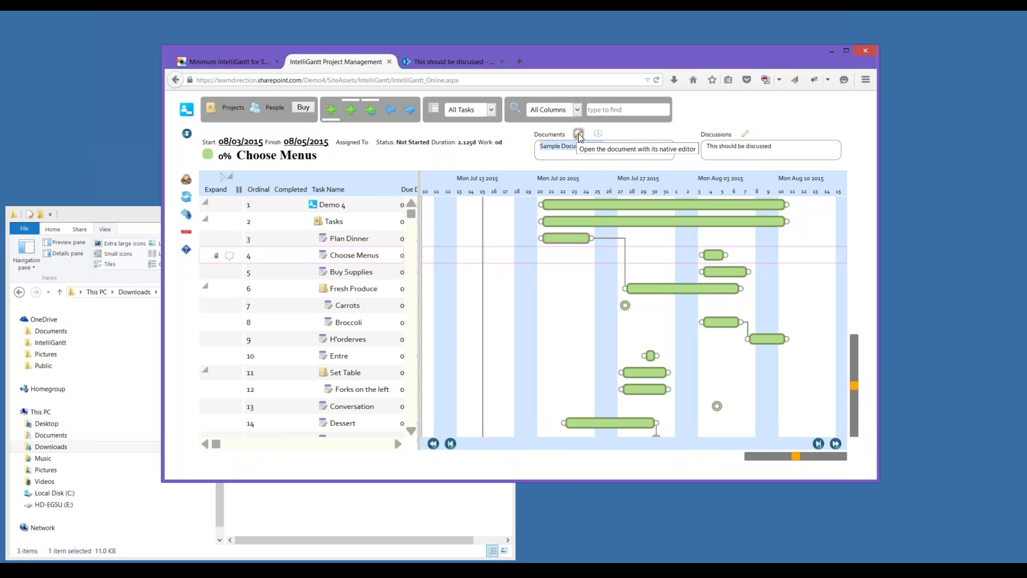
{"action": "left_click", "coordinate": [599, 133]}
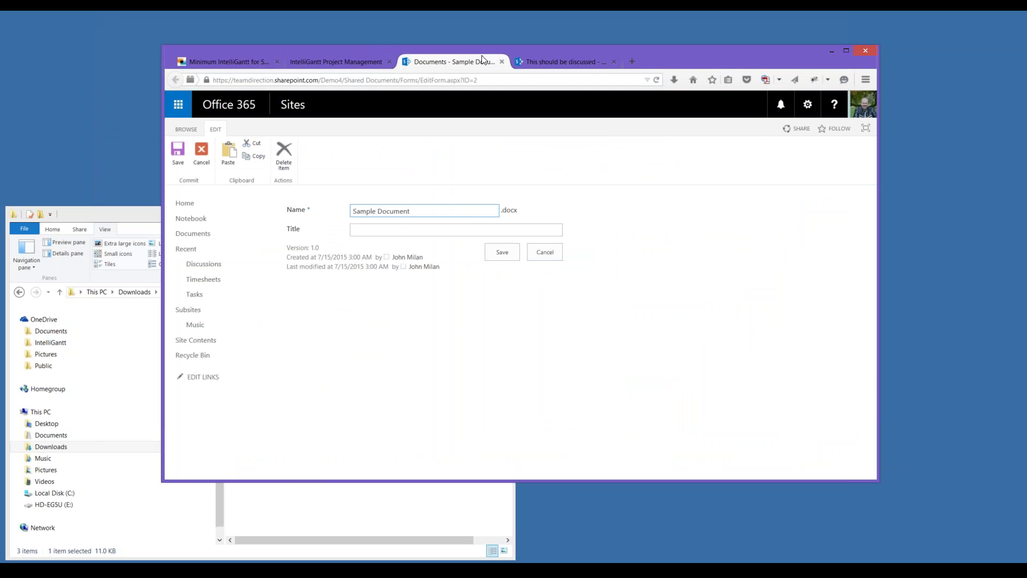
{"action": "left_click", "coordinate": [318, 60]}
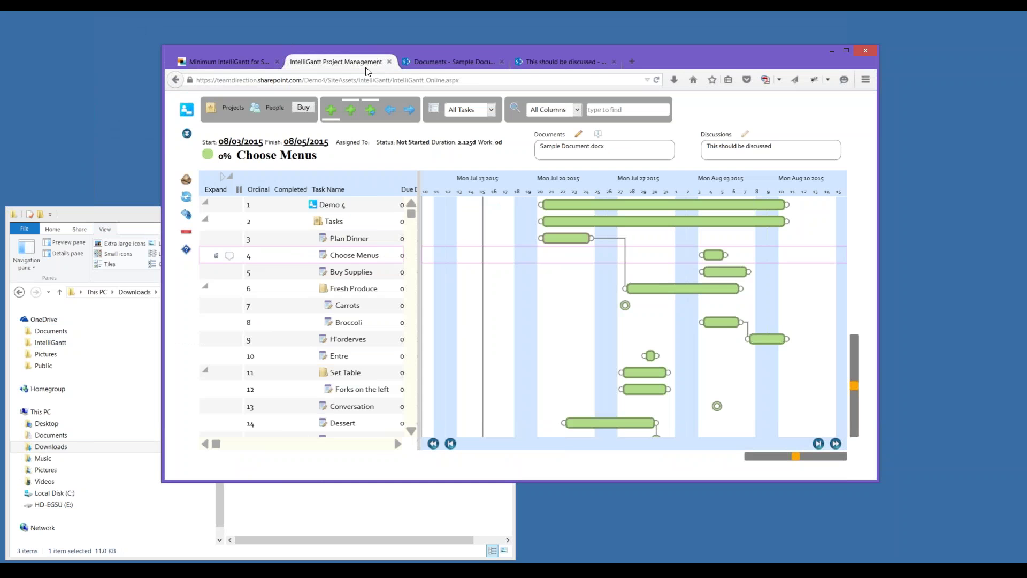
Step: View the attached Sample Document.docx in Microsoft Word and close it
{"action": "left_click", "coordinate": [578, 134]}
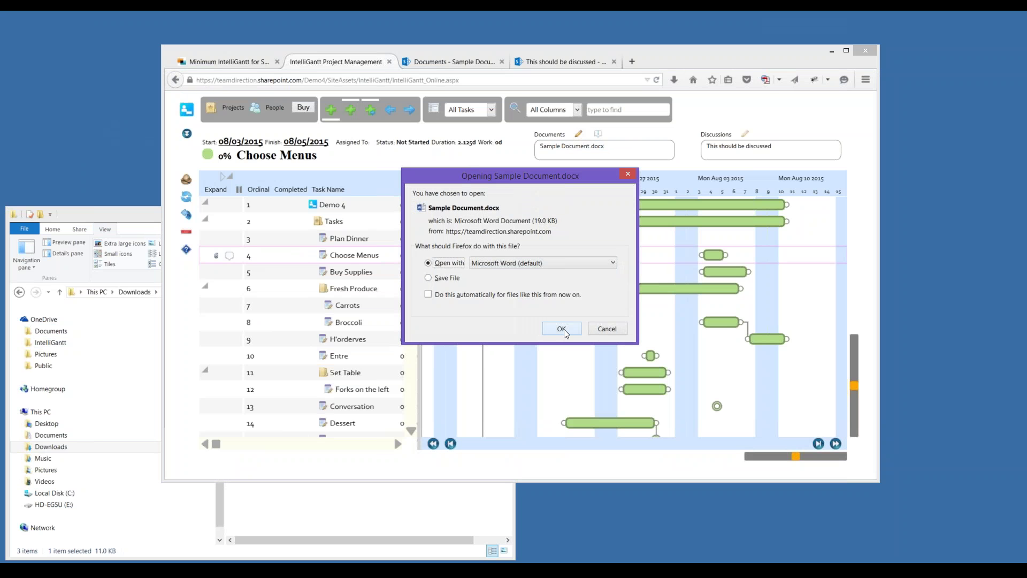
{"action": "left_click", "coordinate": [561, 328]}
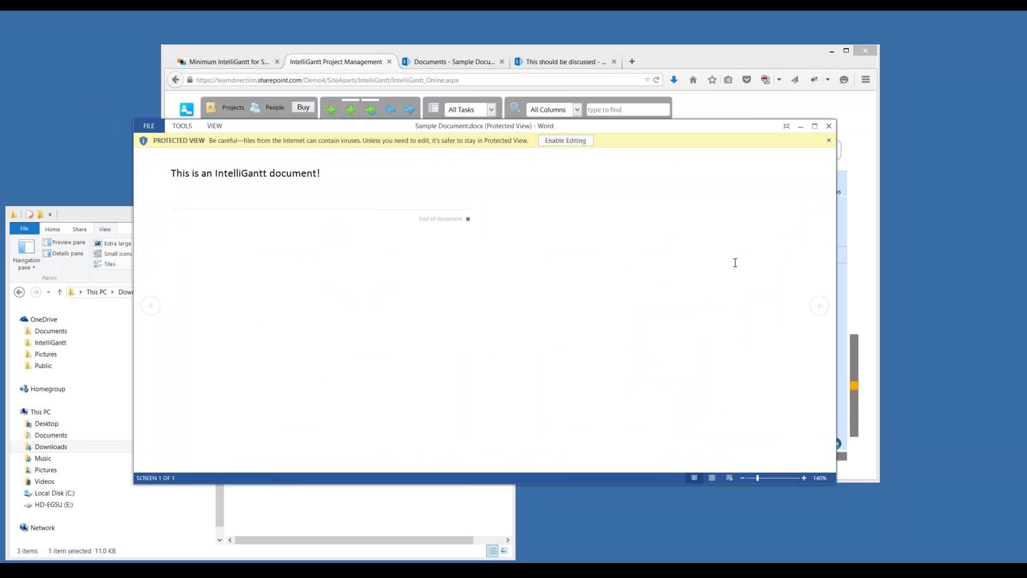
{"action": "left_click", "coordinate": [828, 126]}
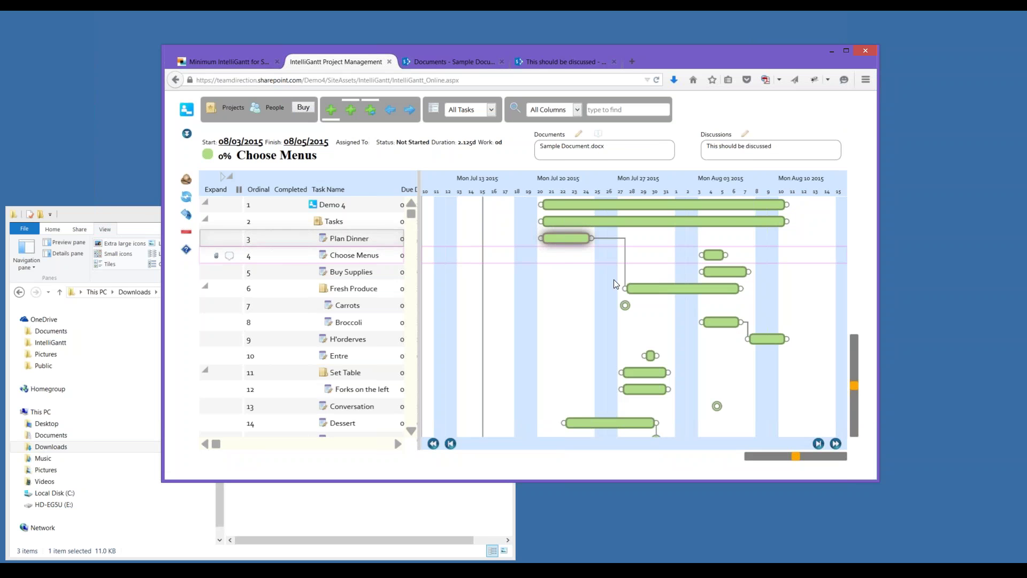
Step: Reschedule the Plan Dinner task to 07/27/2015–07/31/2015 and rename it Plan Dinner Now
{"action": "left_click_drag", "start_coordinate": [571, 240], "coordinate": [666, 273]}
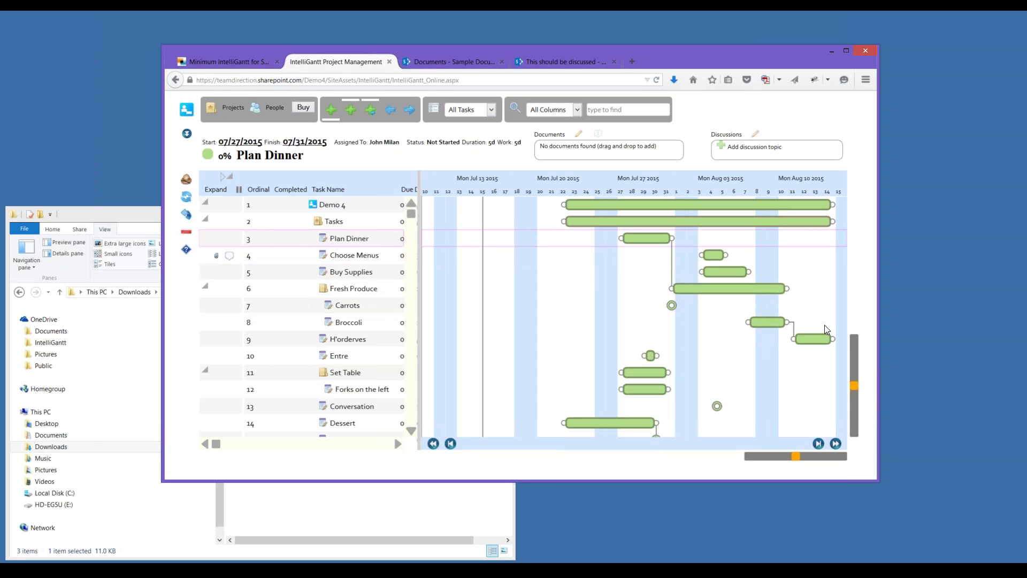
{"action": "double_click", "coordinate": [343, 241]}
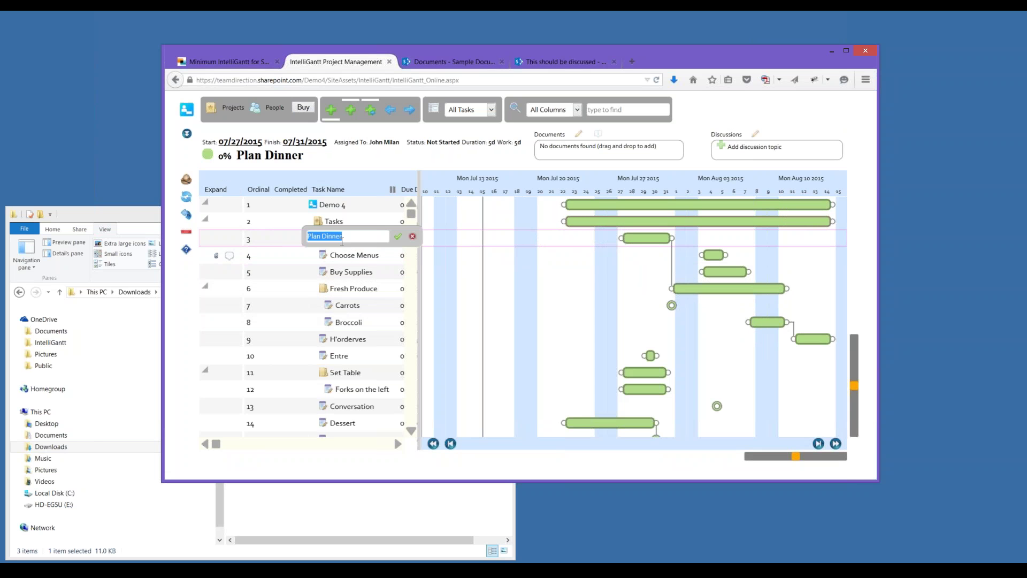
{"action": "left_click", "coordinate": [342, 241]}
{"action": "type", "text": "Now"}
{"action": "key", "text": "Return"}
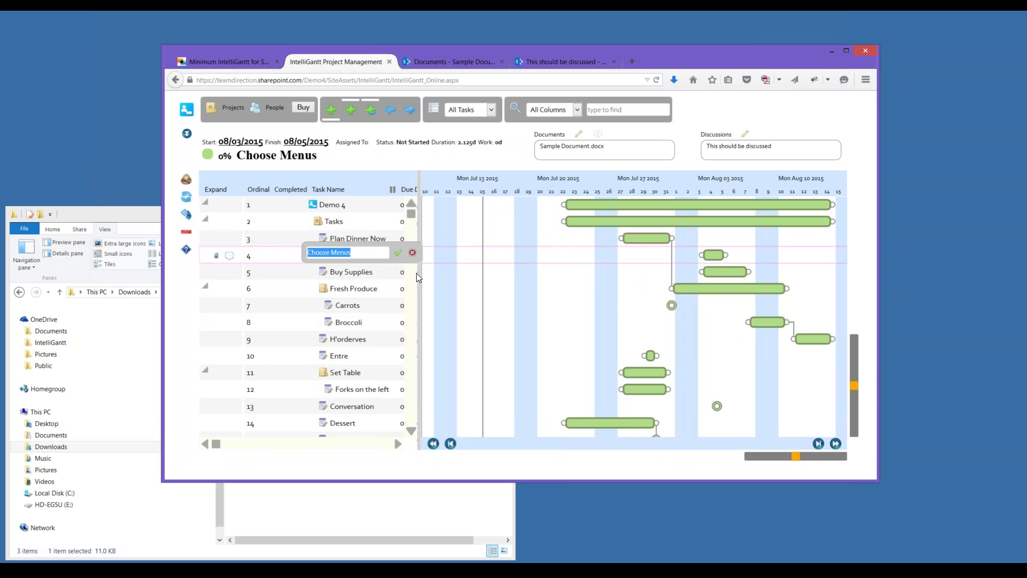
{"action": "left_click", "coordinate": [231, 179]}
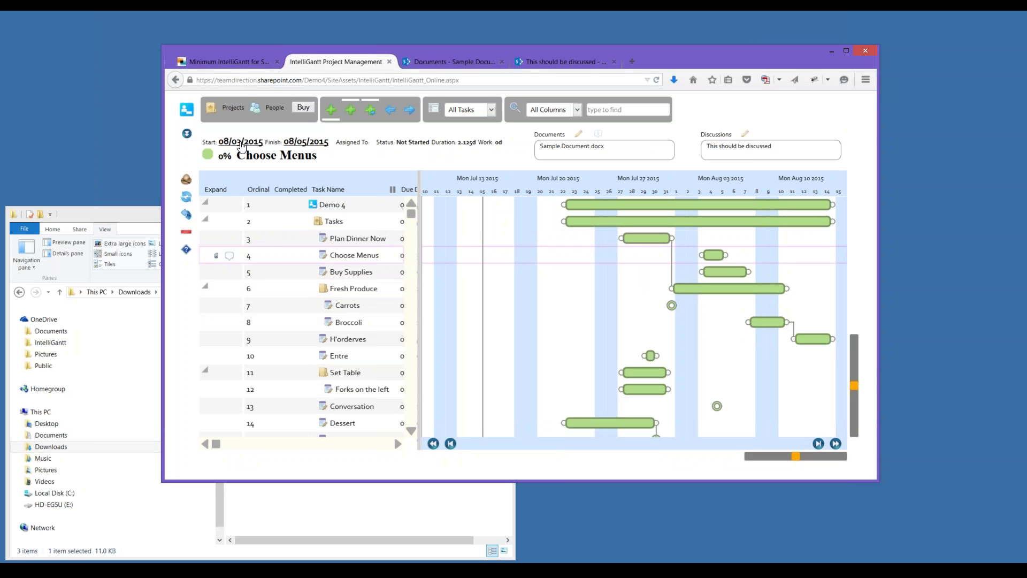
Step: Discard the schedule and name changes made to the Plan Dinner task
{"action": "left_click", "coordinate": [220, 142]}
{"action": "left_click", "coordinate": [325, 141]}
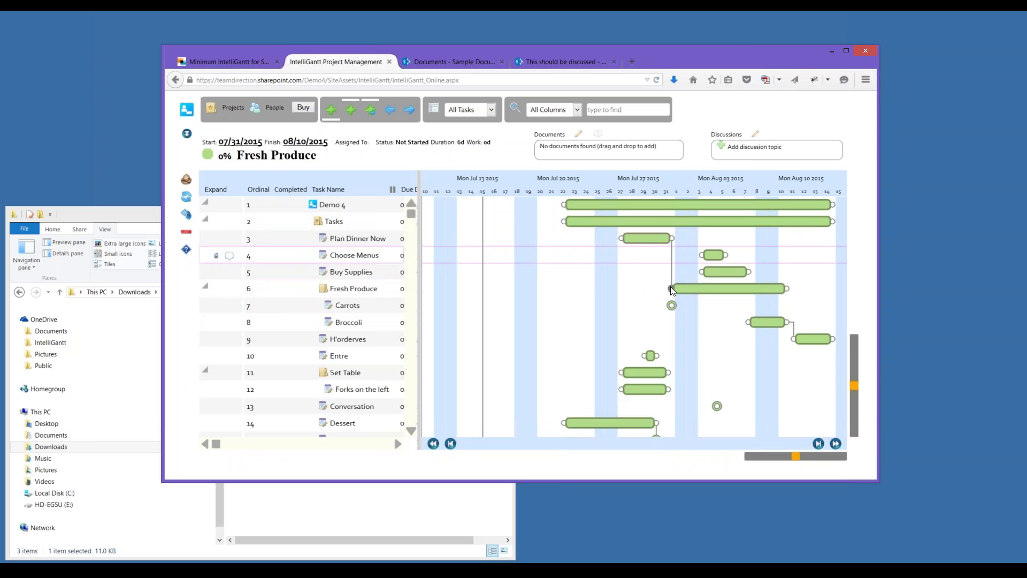
{"action": "left_click", "coordinate": [187, 215]}
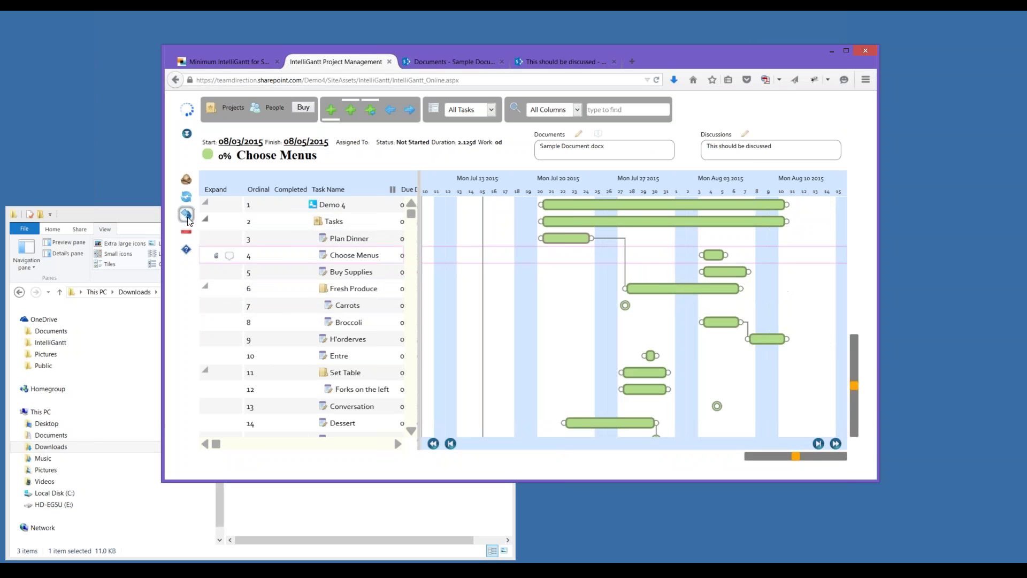